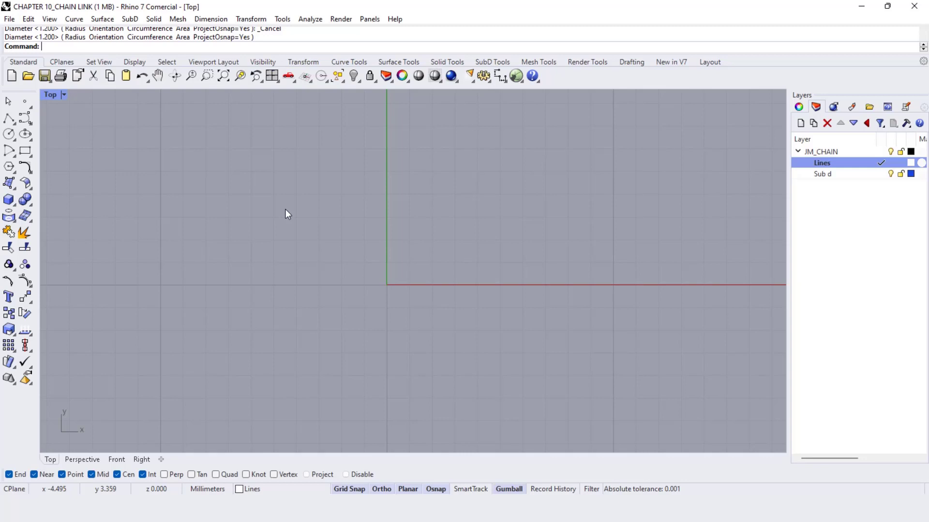
Draw a deformable circle of degree 5 with 10 points, centered at the origin in the Top view, with a diameter of 5 mm
click(14, 140)
click(75, 155)
key(Return)
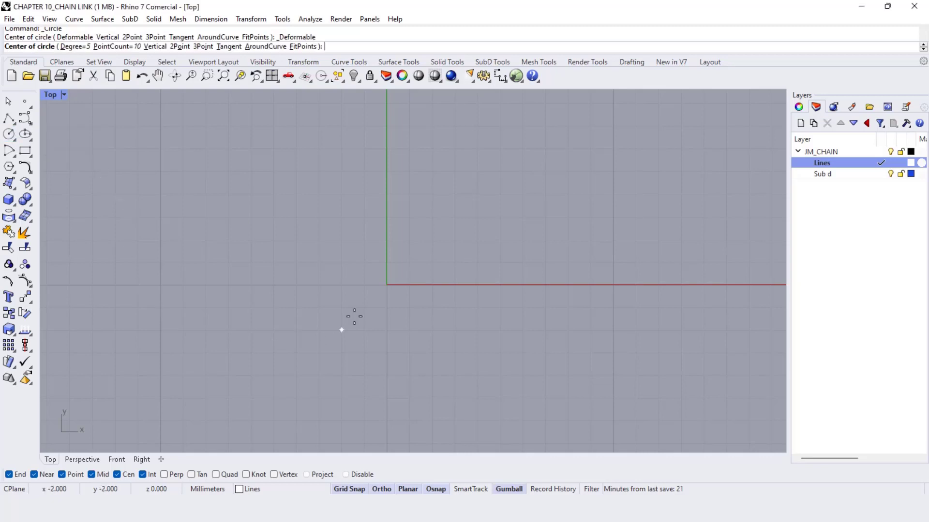
click(387, 285)
text(5)
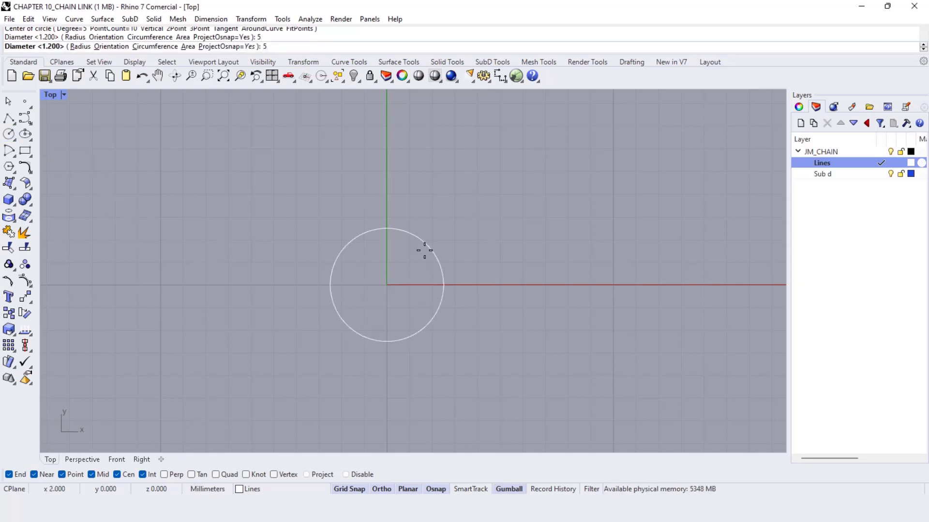
key(Return)
Show the circle's control points and turn off grid snapping
scroll(399, 274, up, 2)
click(406, 190)
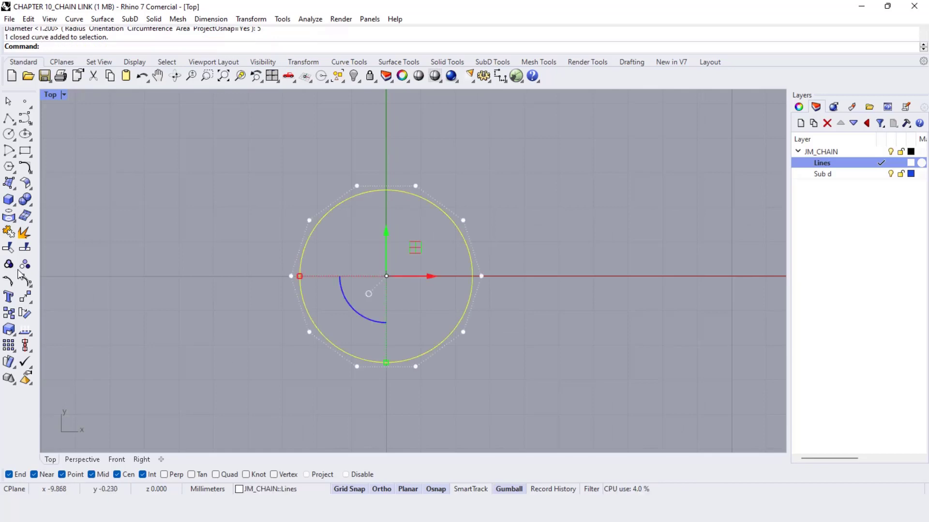
click(9, 264)
click(344, 490)
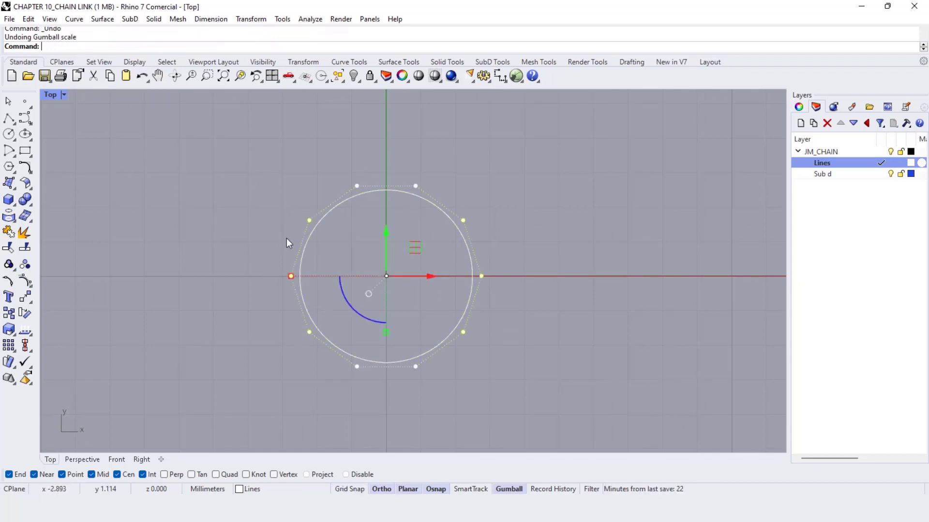
Scale the two control points on the X axis inward along X to flatten the circle's sides slightly into an oval
drag(263, 253, 497, 312)
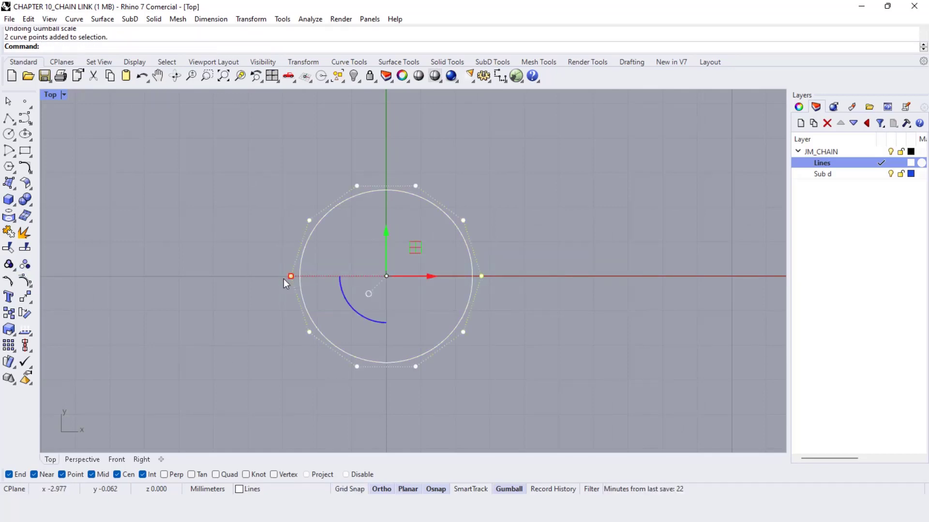
drag(290, 276, 320, 276)
click(537, 228)
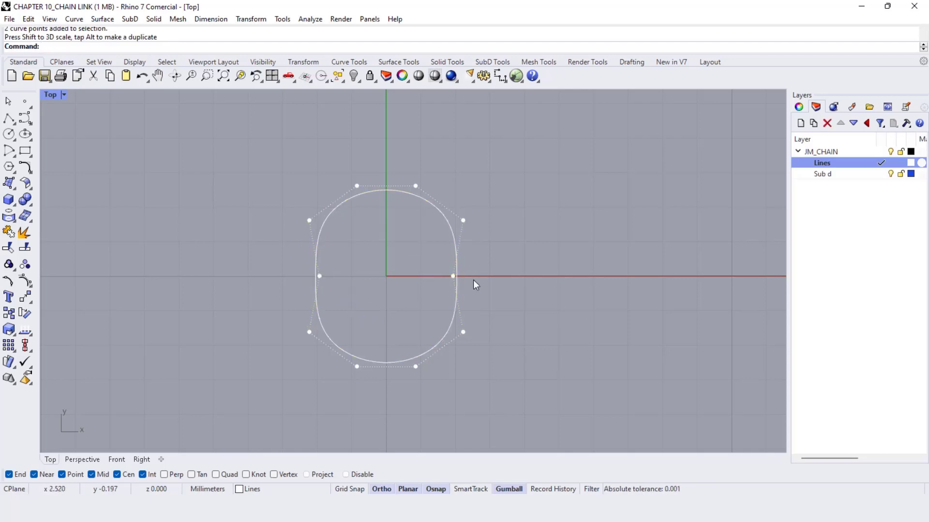
scroll(399, 246, up, 4)
right_drag(399, 246, 402, 234)
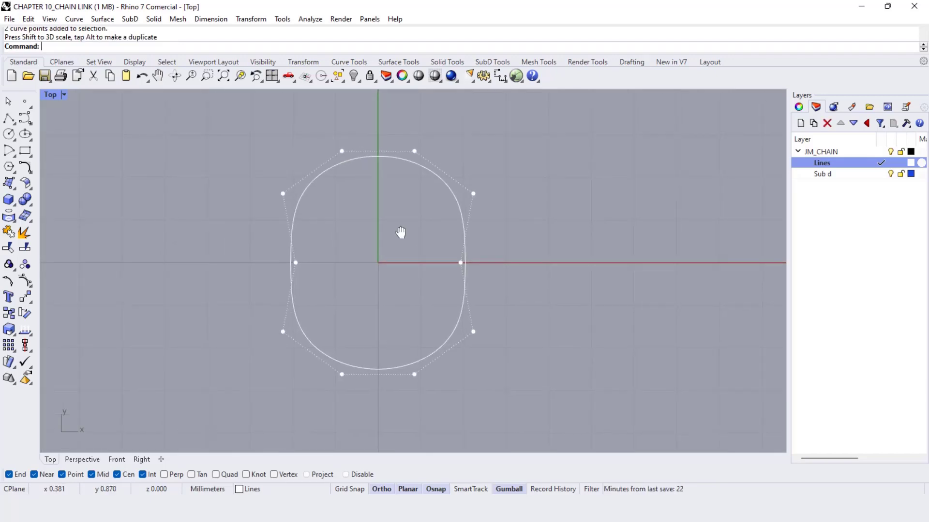
click(142, 76)
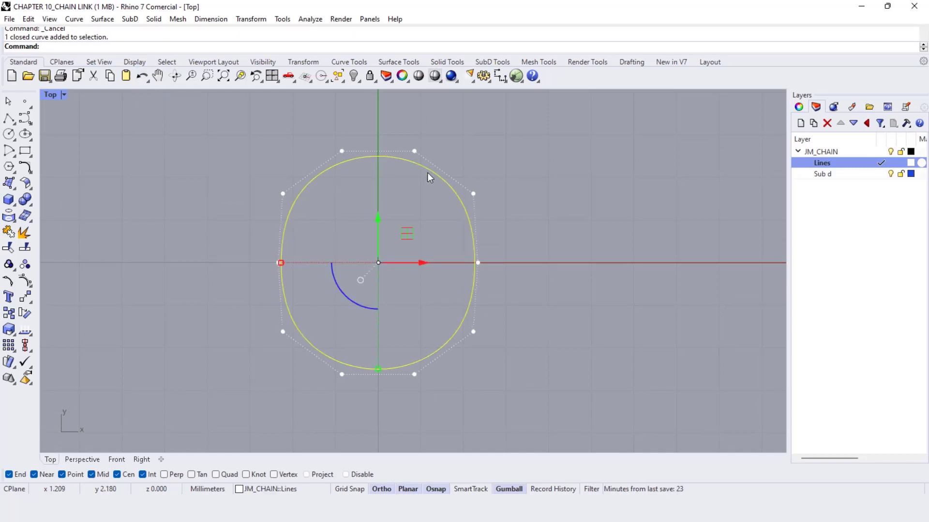
Bend the oval upward on both sides, with the spine starting at the origin and the Symmetric option set to Yes
click(251, 21)
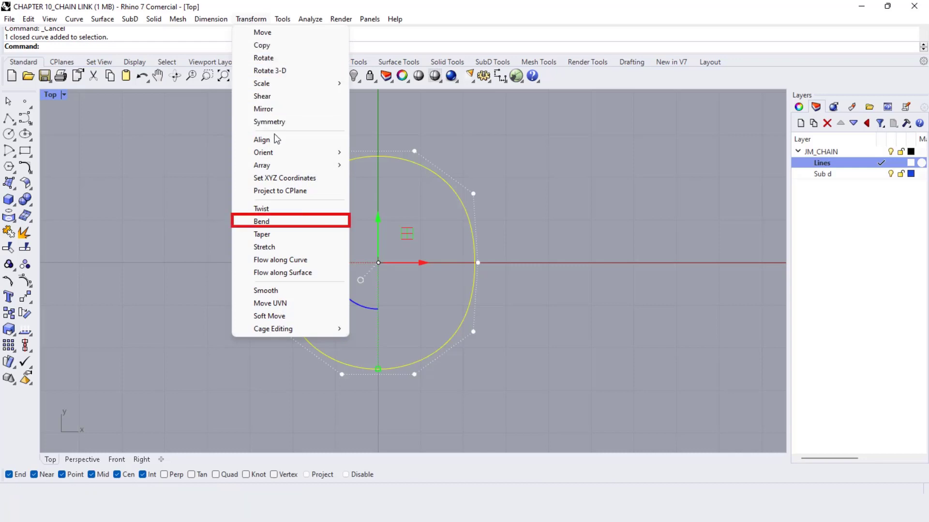
click(272, 222)
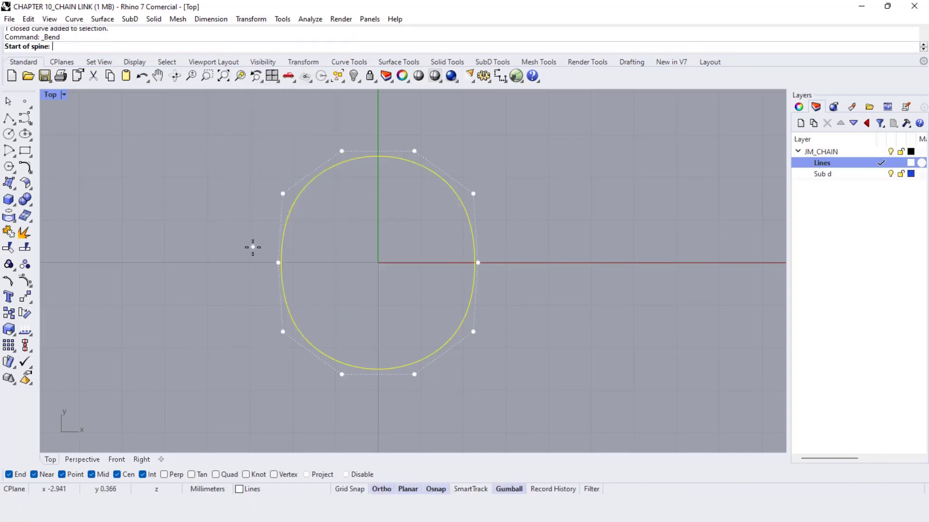
key(F9)
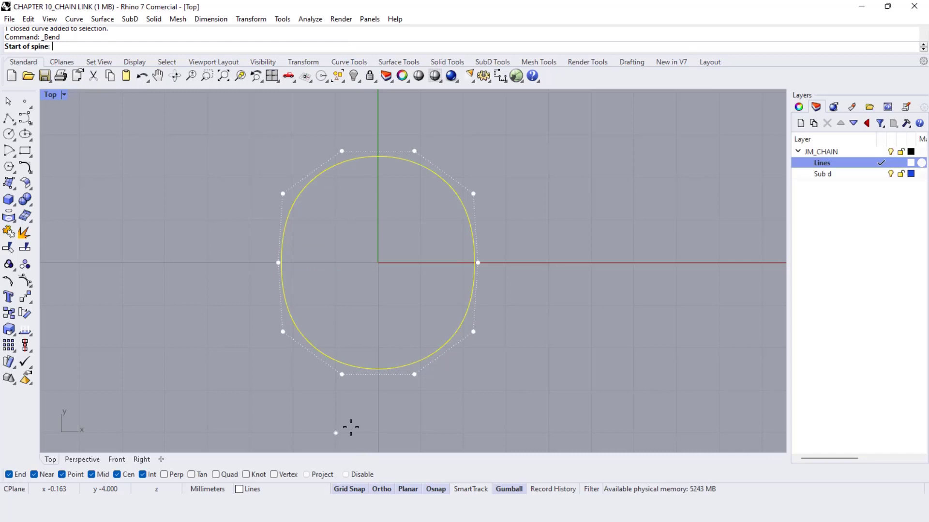
click(378, 262)
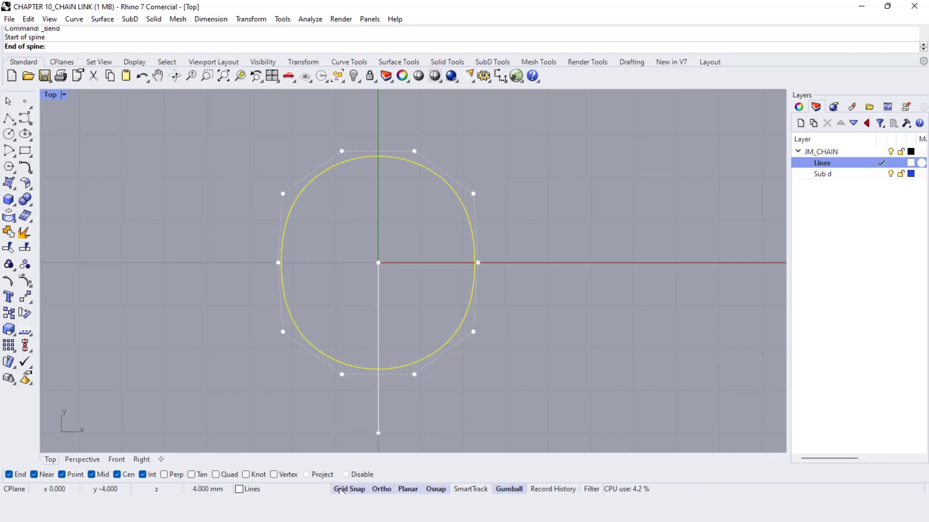
key(F9)
click(116, 461)
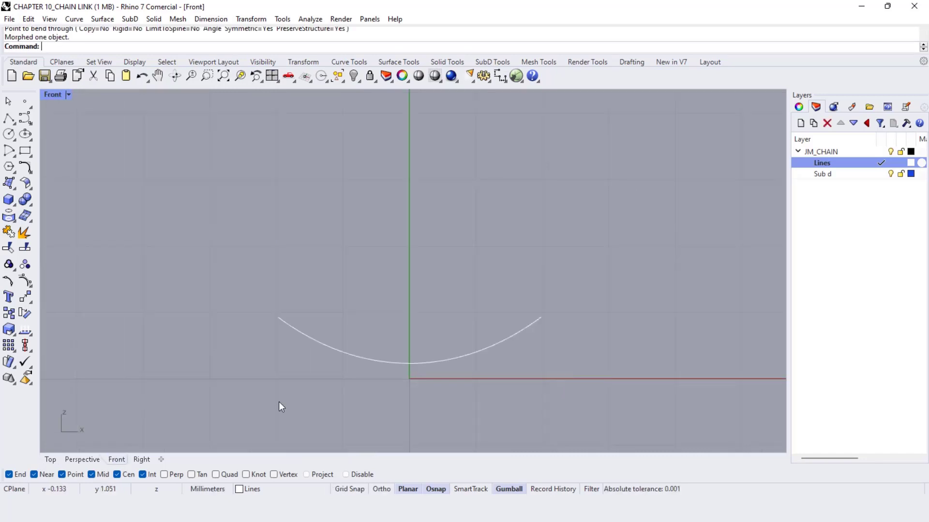
Draw a profile circle with a diameter of 0.8 mm in the Front view, centered on the bent curve's end at negative X
click(83, 458)
right_drag(455, 268, 434, 274)
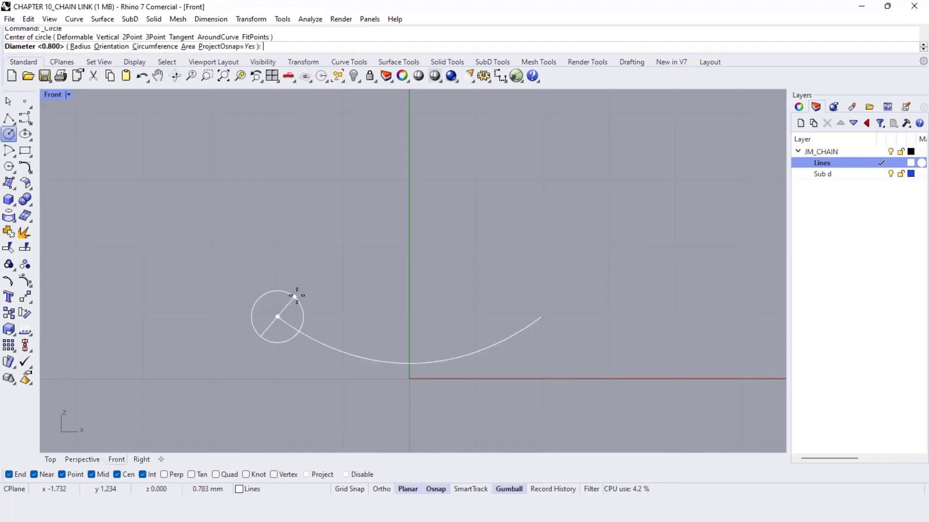
text(.8)
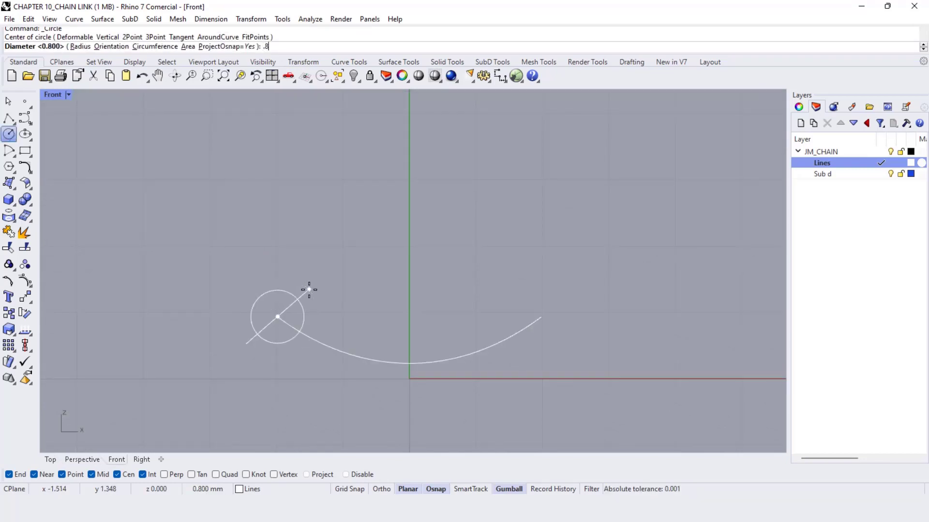
key(Return)
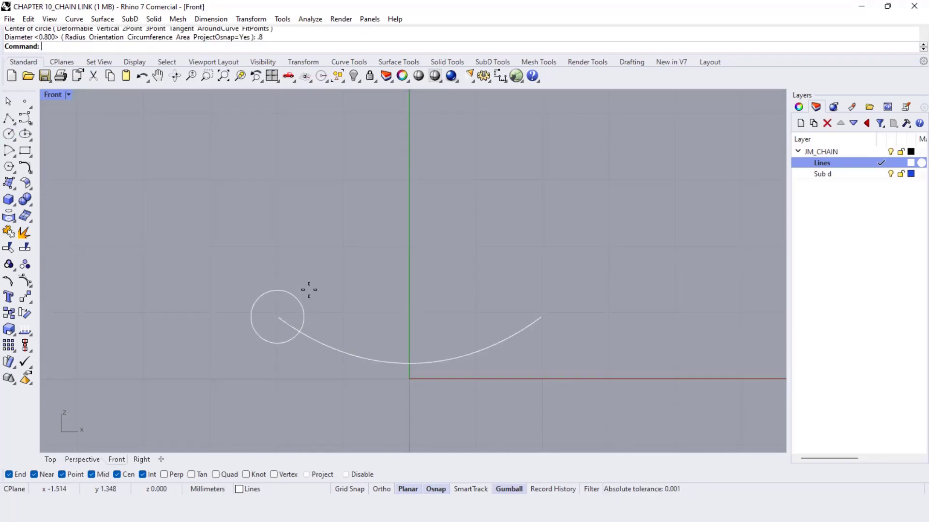
Sweep the small circle along the bent curve as a one-rail SubD with 12 rail segments on the JM_CHAIN layer
click(72, 460)
right_drag(332, 302, 288, 187)
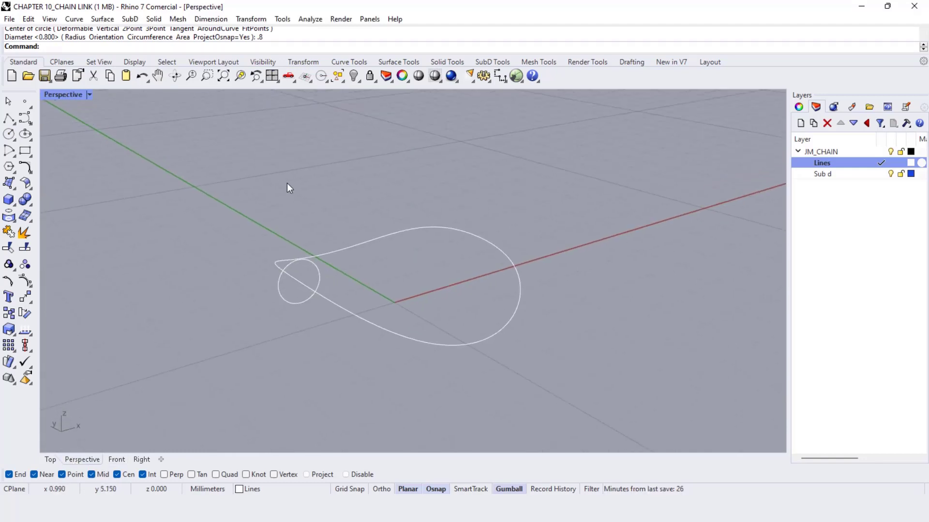
click(131, 19)
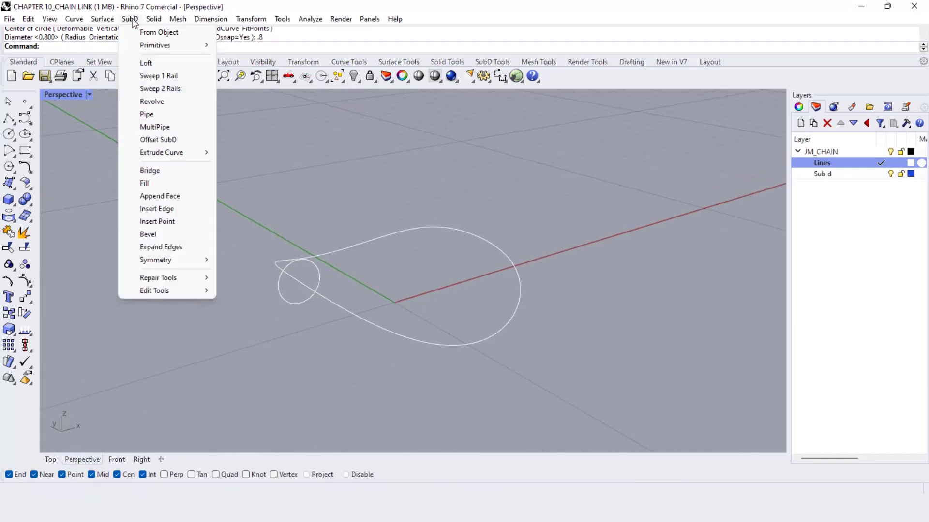
click(155, 76)
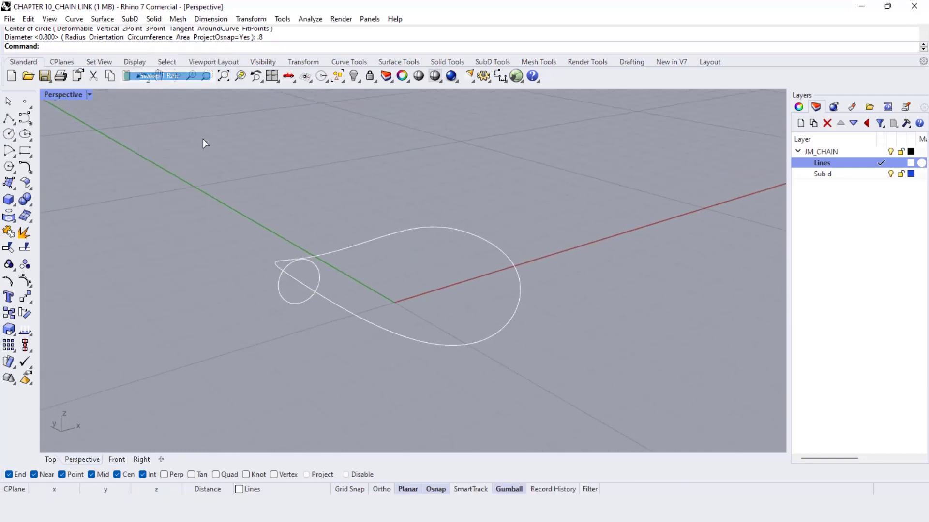
click(277, 266)
key(Return)
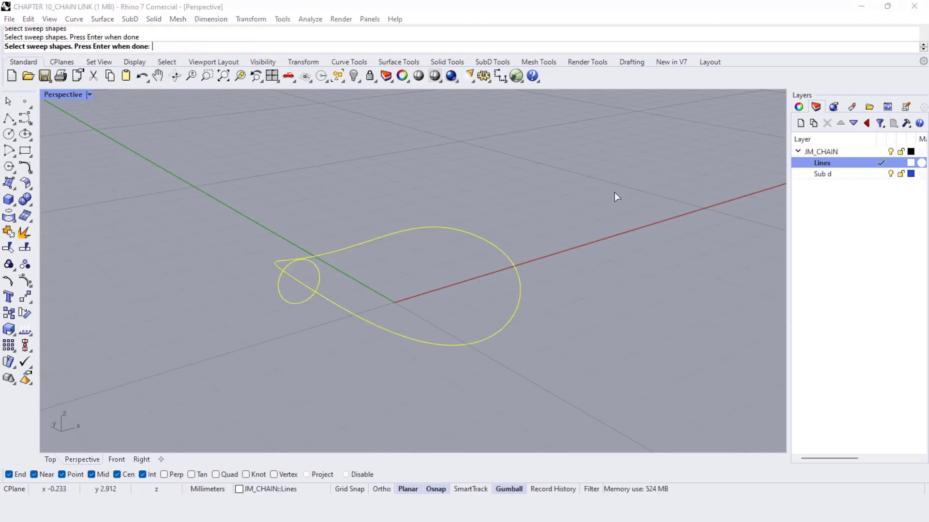
click(878, 151)
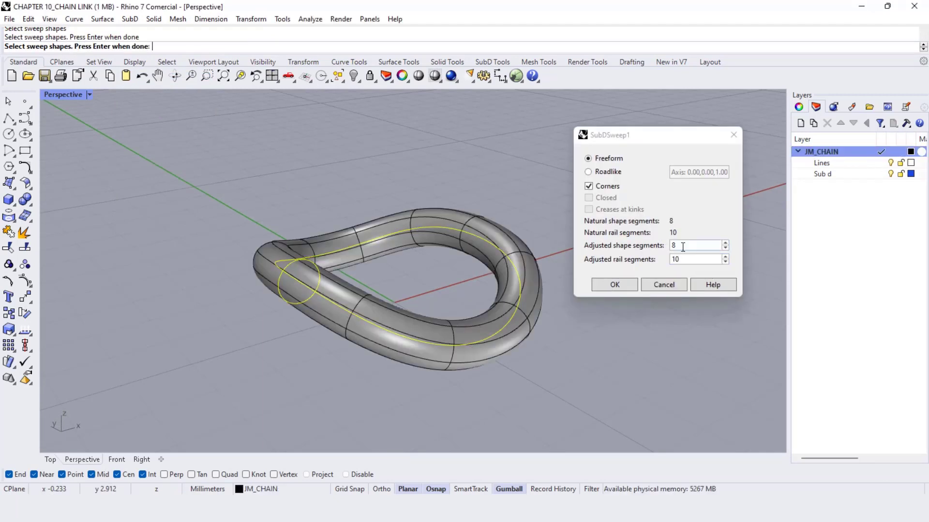
double_click(725, 257)
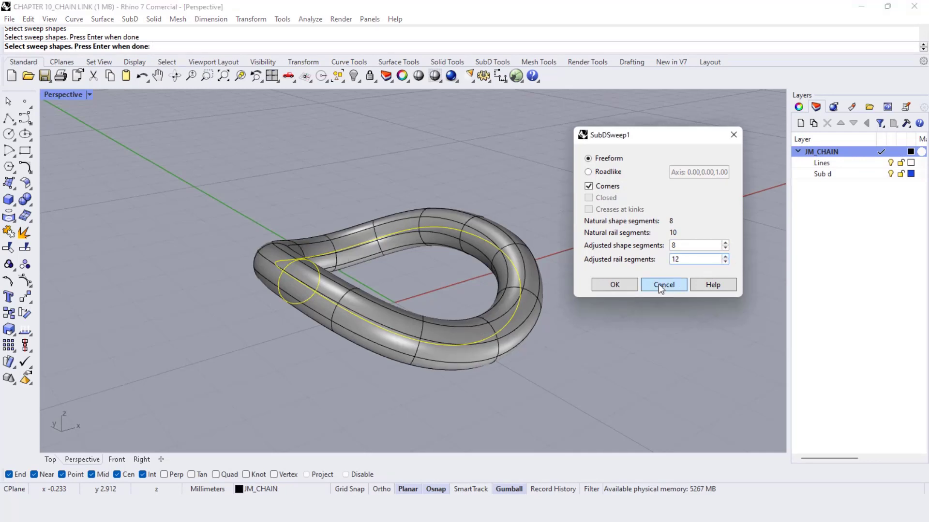
click(628, 288)
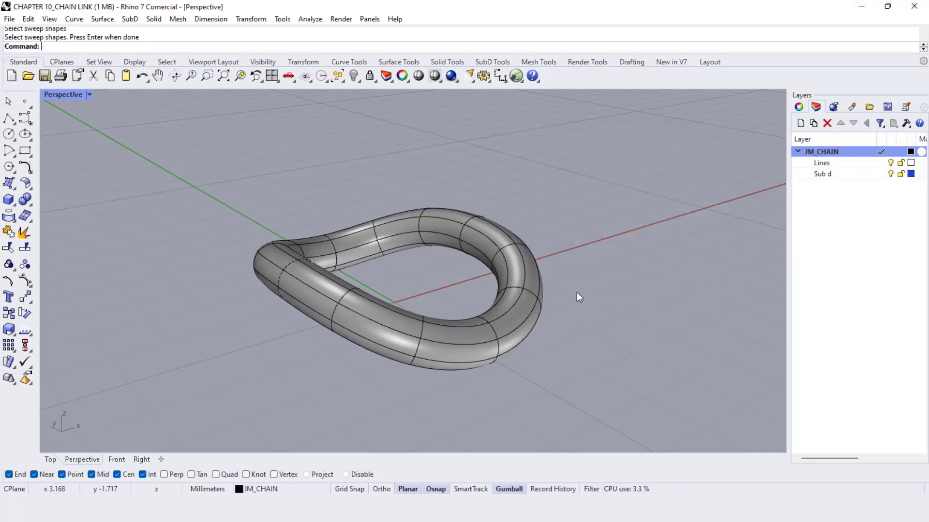
right_drag(577, 292, 597, 335)
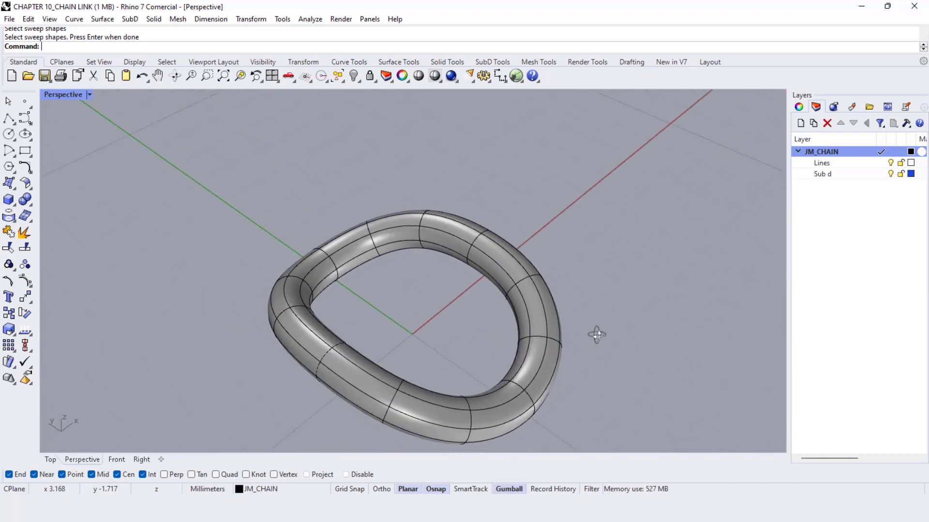
click(115, 461)
click(94, 459)
click(46, 458)
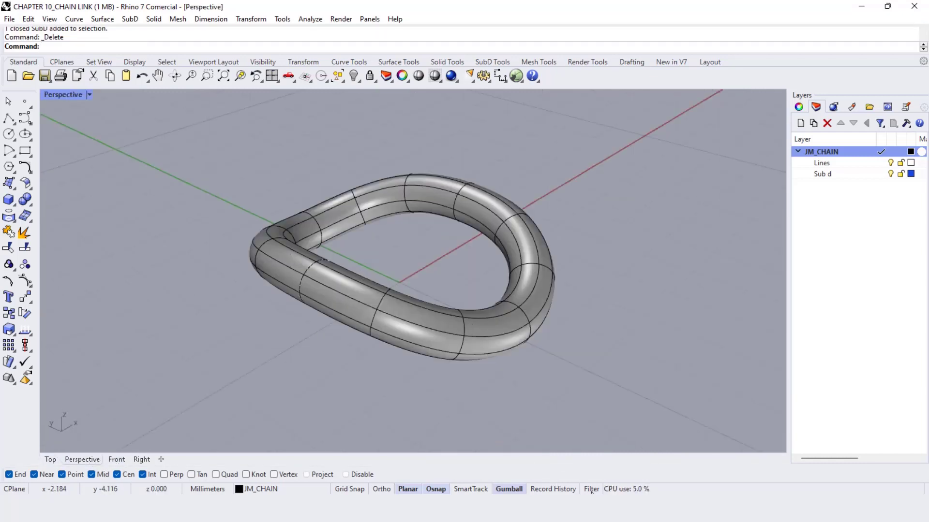
Display the selection filter compactly and raise two adjacent upper SubD faces at the link's negative X end along Z
click(591, 489)
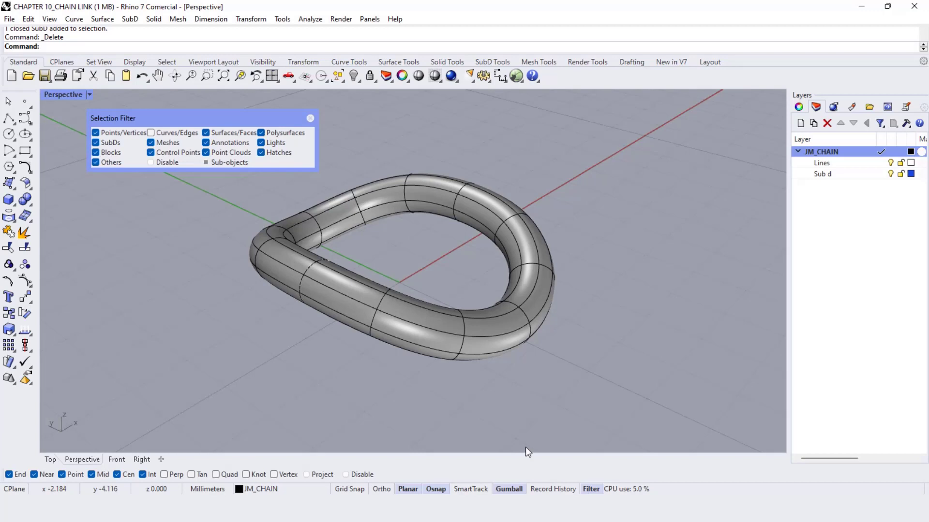
ctrl+shift+click(293, 264)
ctrl+shift+click(333, 280)
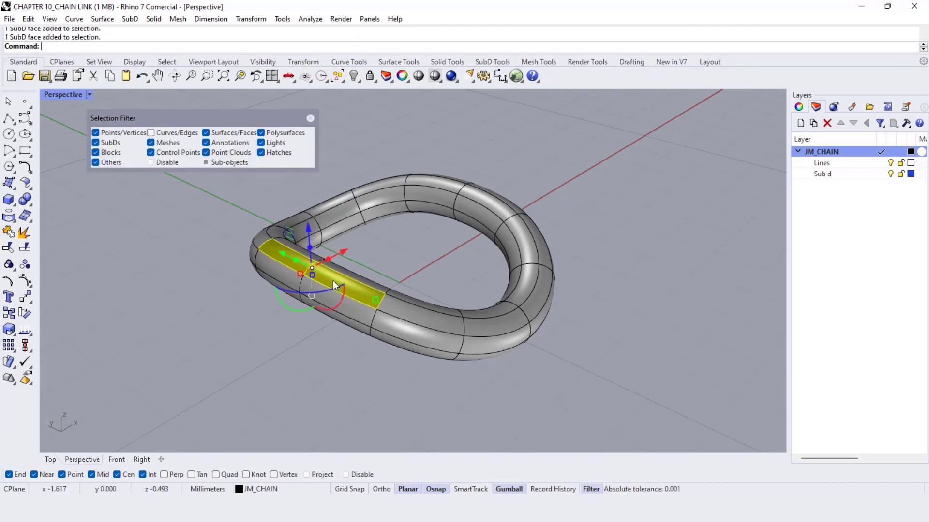
drag(290, 119, 256, 112)
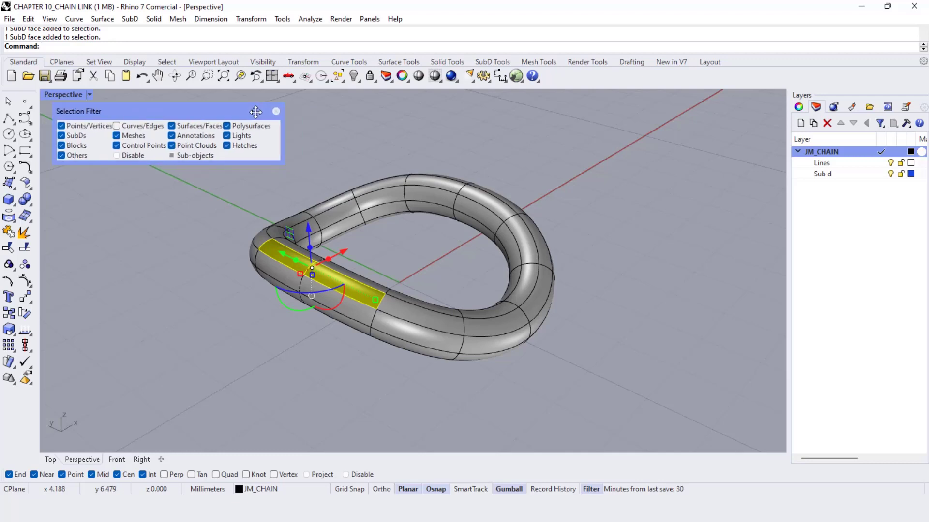
drag(287, 139, 190, 142)
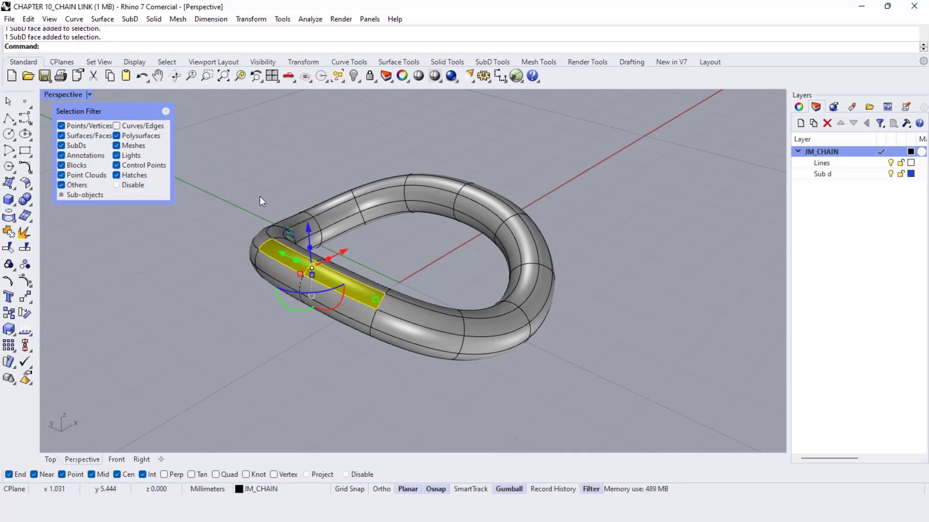
drag(313, 230, 301, 207)
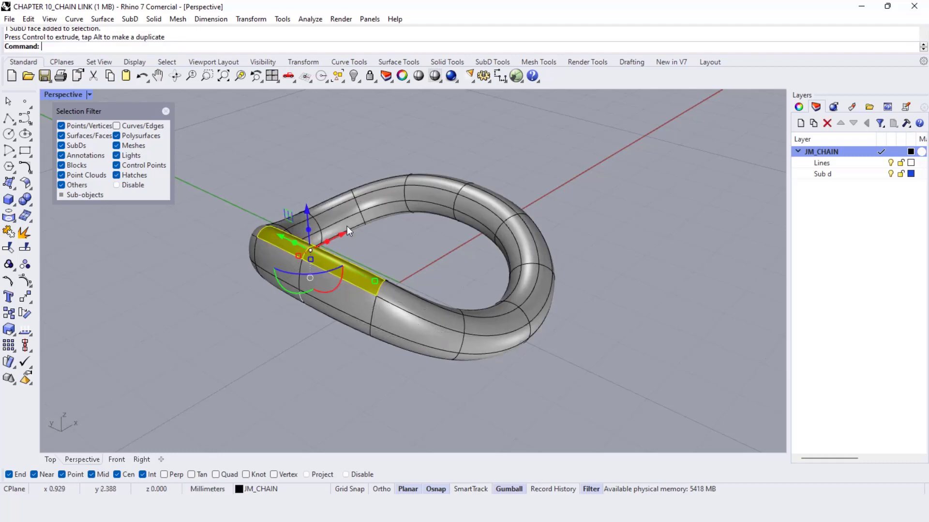
right_drag(347, 225, 234, 203)
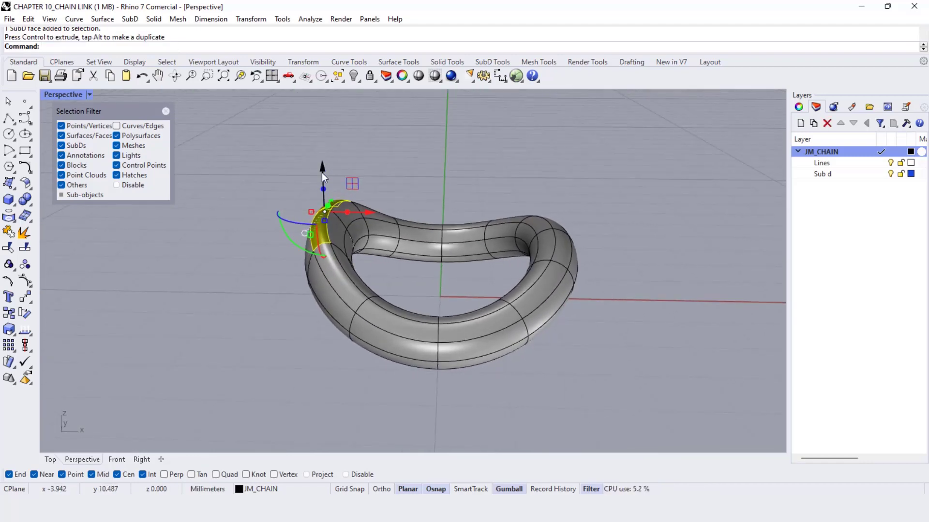
drag(318, 168, 321, 164)
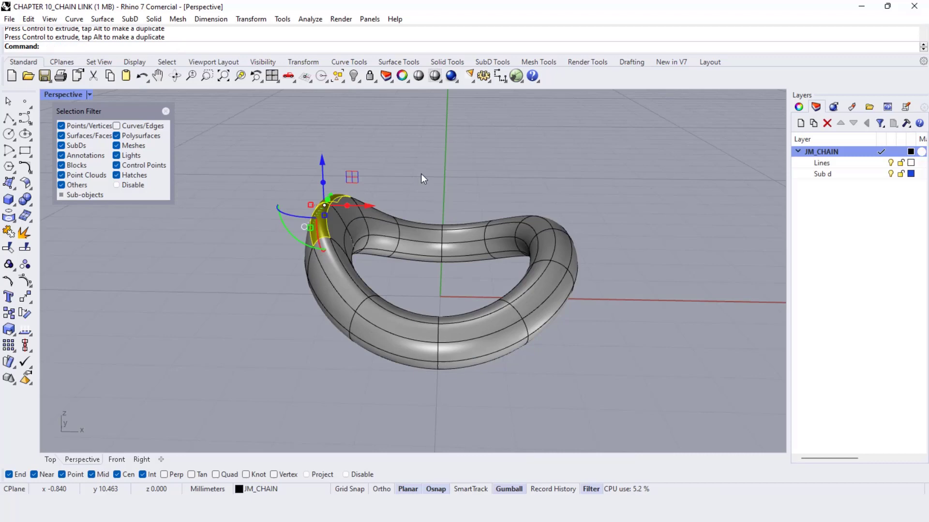
right_drag(421, 173, 530, 236)
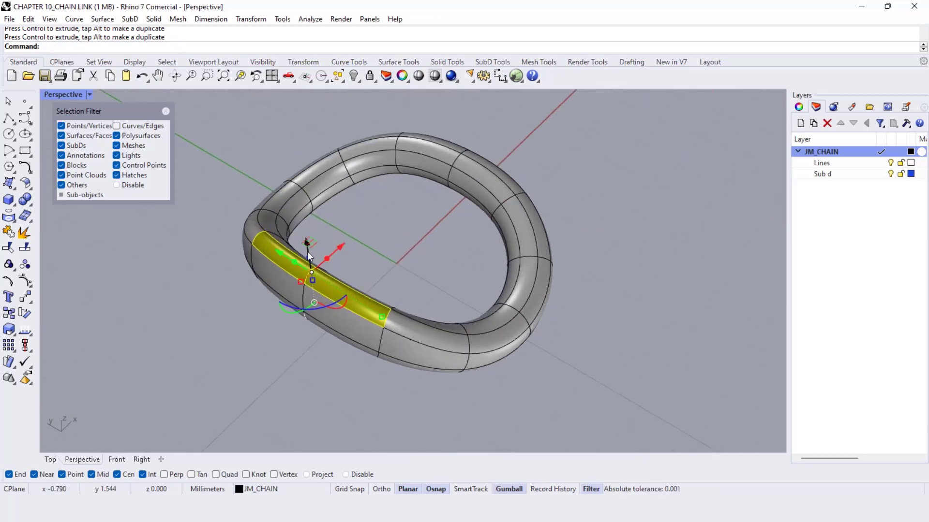
drag(308, 254, 309, 259)
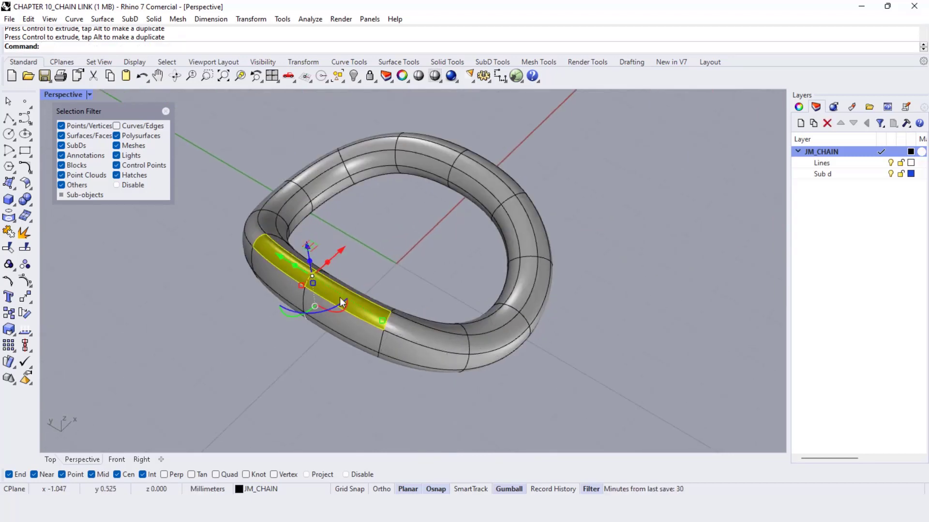
Scale the two raised faces slightly inward along Y and clear the selection
mouse_move(382, 319)
mouse_down()
mouse_move(365, 313)
mouse_move(375, 317)
mouse_up()
key(Escape)
right_drag(379, 296, 349, 252)
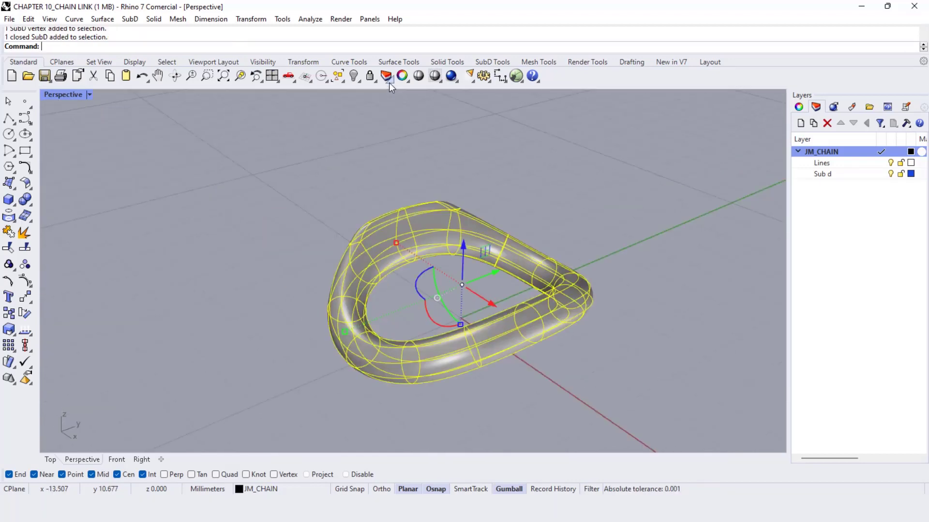
Assign the selected chain link to the Sub d layer
click(389, 82)
click(404, 100)
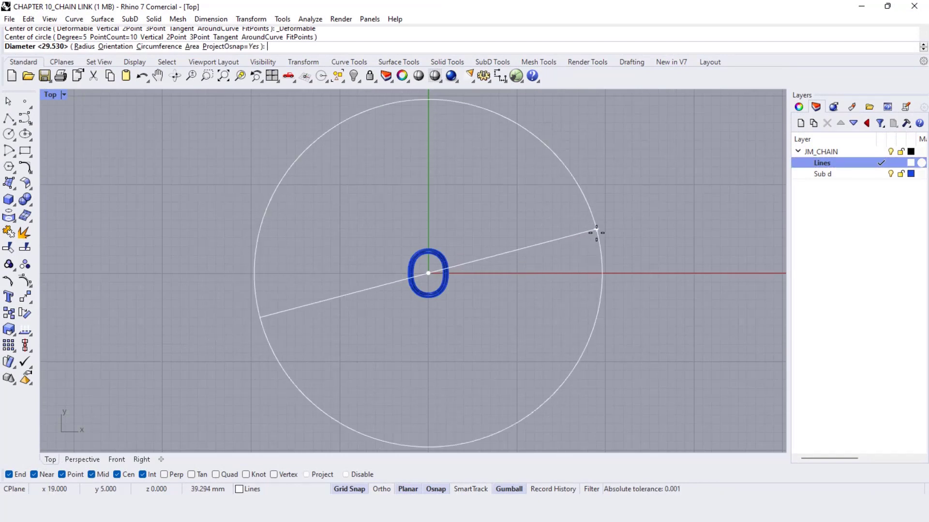
Draw a deformable degree-5, 10-point circle about 39.3 mm in diameter, centered on the origin in the Top view on the Lines layer
right_drag(596, 234, 555, 237)
scroll(586, 236, down, 2)
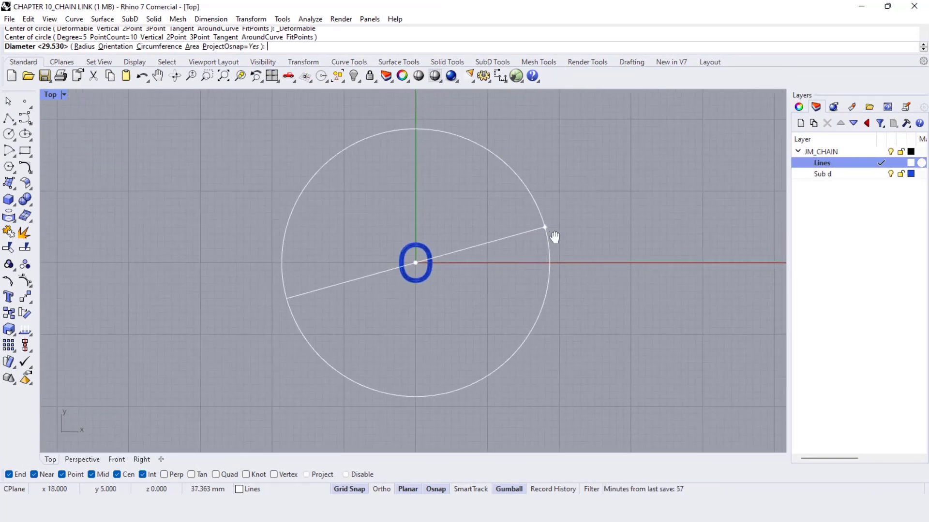
click(552, 227)
Scale the large circle's four side control points inward along X to form an oval, and hide its control points
click(553, 226)
click(25, 281)
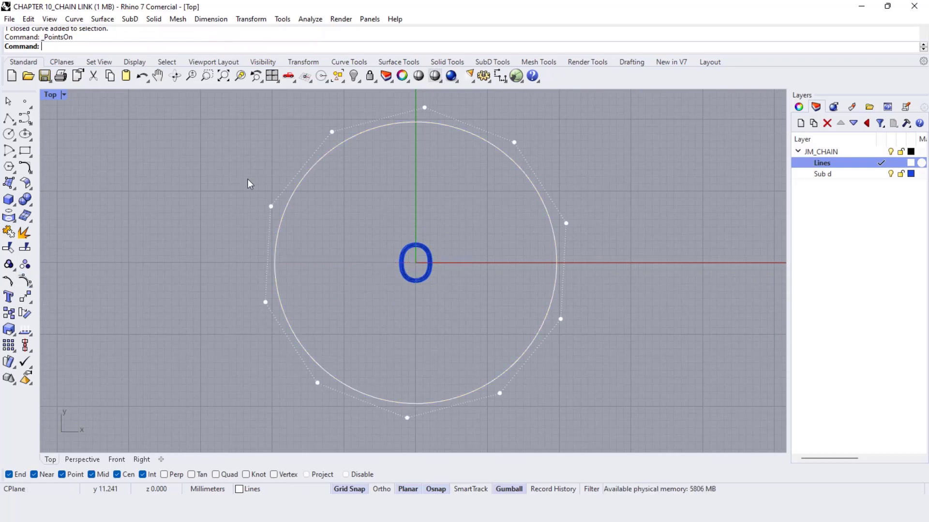
drag(250, 184, 571, 323)
ctrl+drag(345, 222, 454, 309)
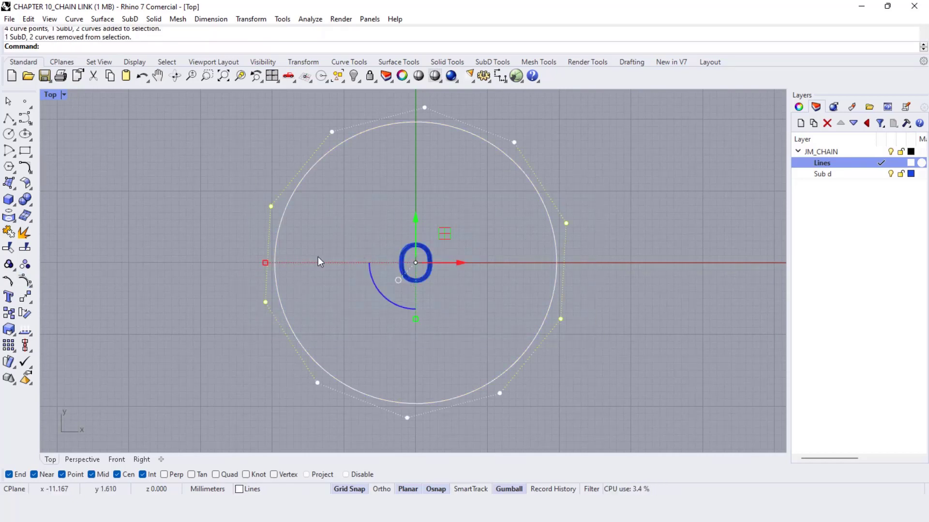
drag(265, 263, 292, 263)
click(565, 205)
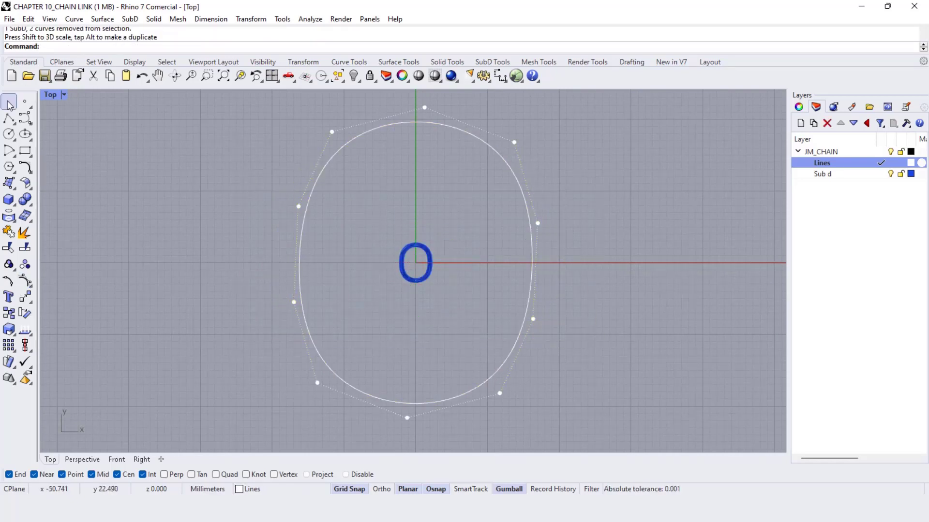
key(F11)
Move the SubD link from the origin along X onto the large oval curve's positive X side and clear the selection
scroll(429, 217, up, 1)
click(428, 264)
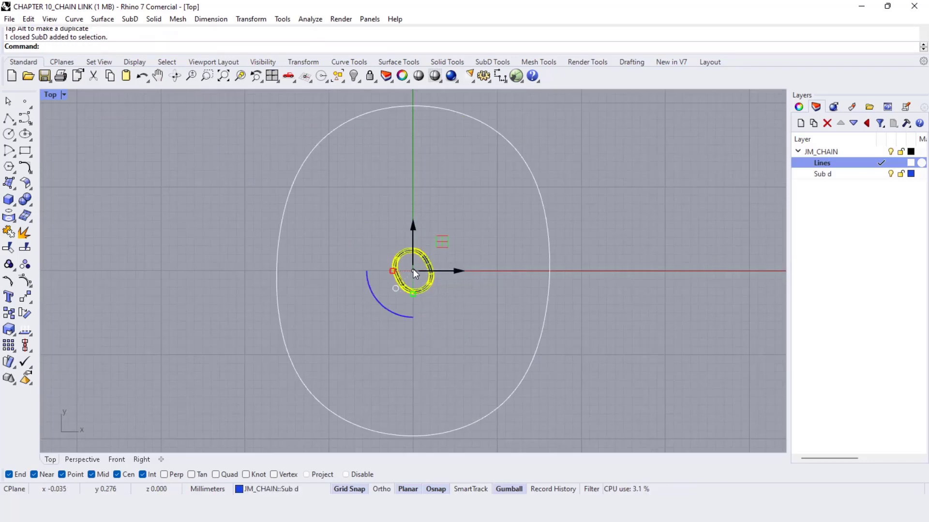
drag(413, 269, 549, 269)
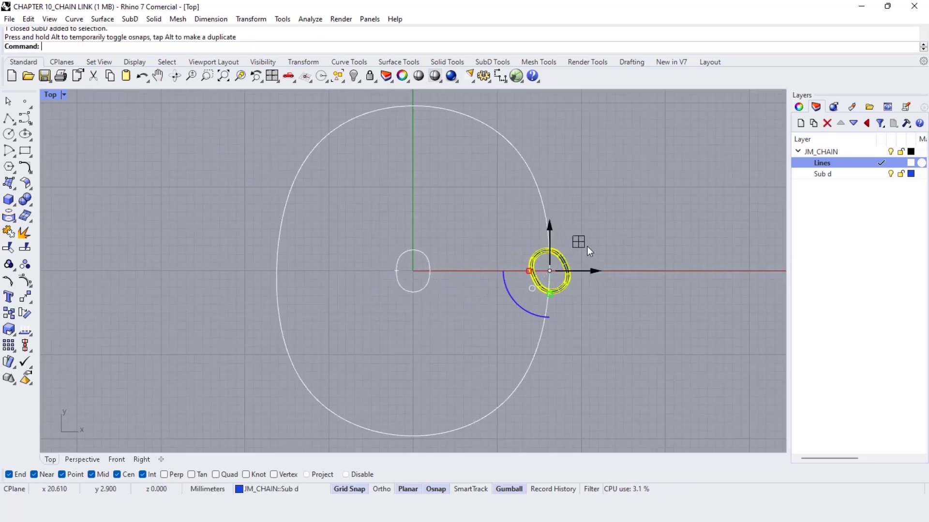
click(583, 251)
Hide the link's original bent curve and small profile circle in the Perspective view
click(82, 460)
right_drag(554, 299, 471, 267)
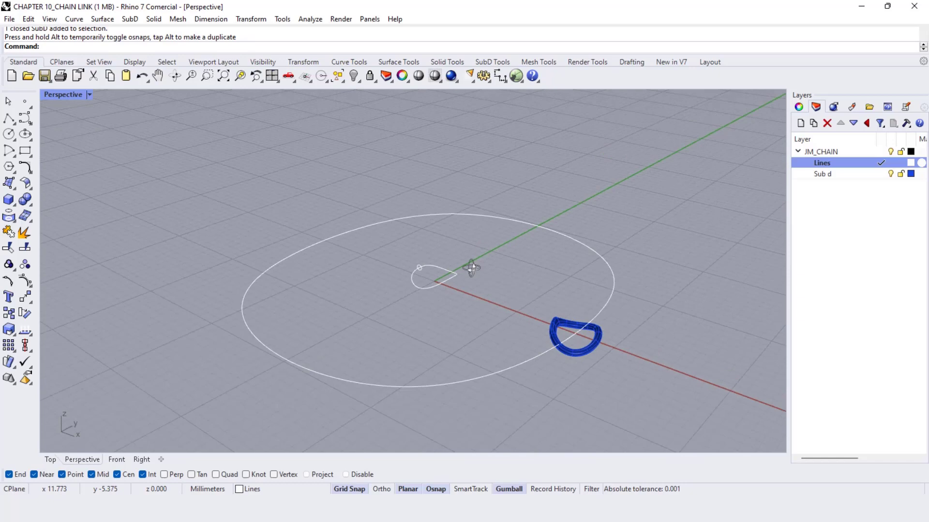
scroll(582, 363, up, 4)
scroll(594, 332, down, 4)
scroll(565, 333, up, 4)
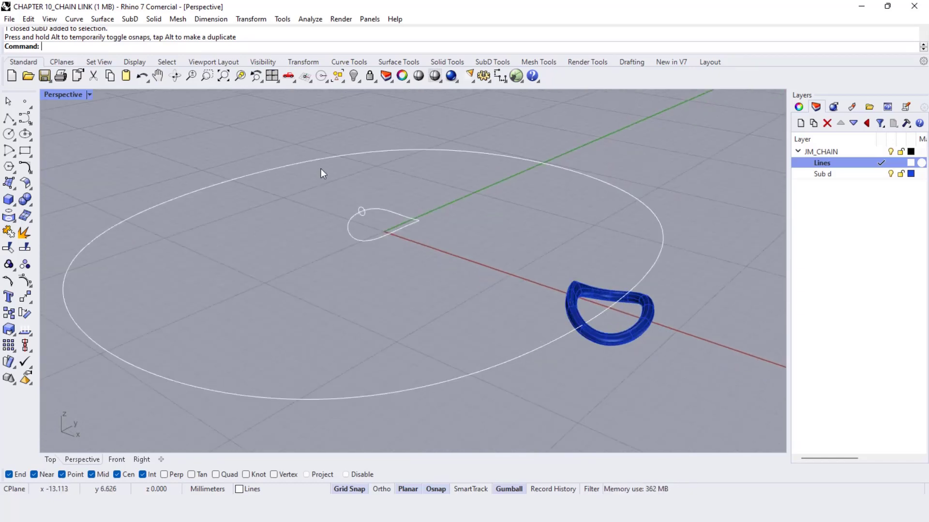
drag(321, 169, 435, 256)
click(354, 76)
Enable Record History and array the SubD link along the large oval curve with 35 items and Freeform orientation
shift+right_drag(440, 264, 466, 259)
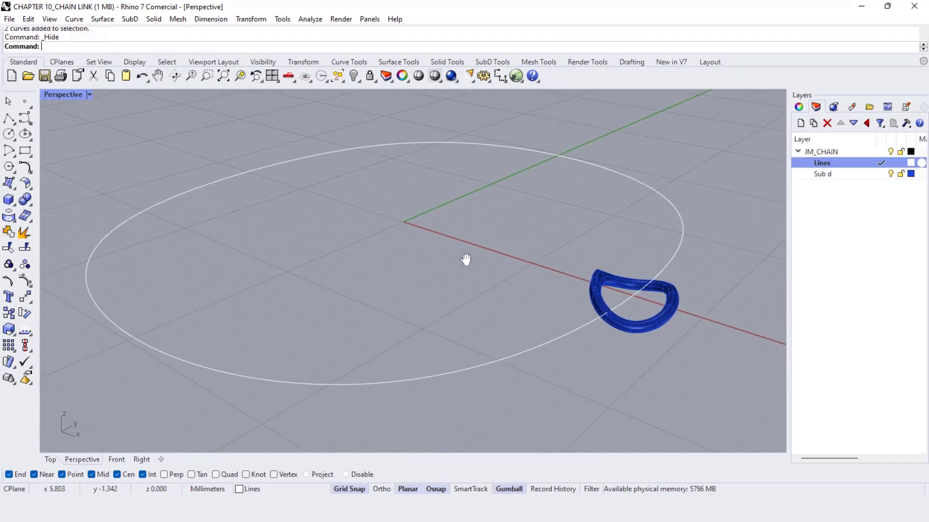
click(653, 312)
click(545, 490)
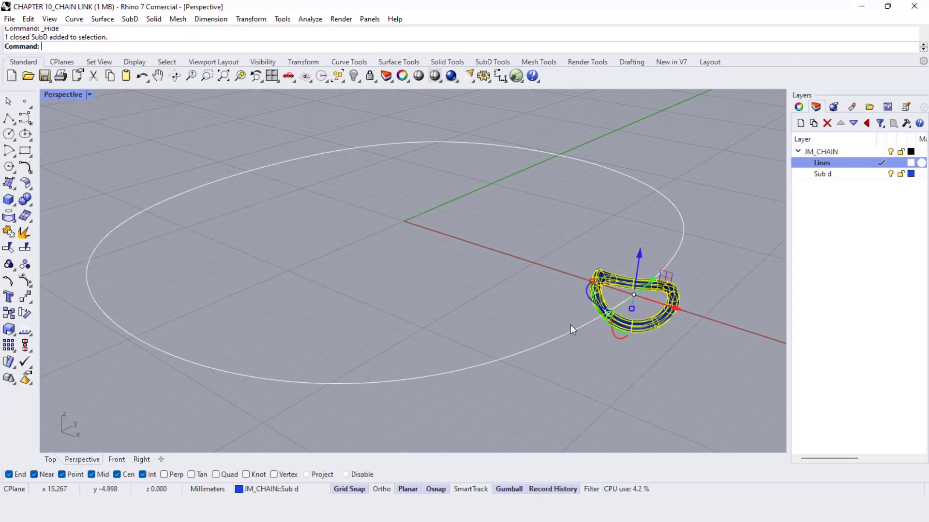
click(251, 19)
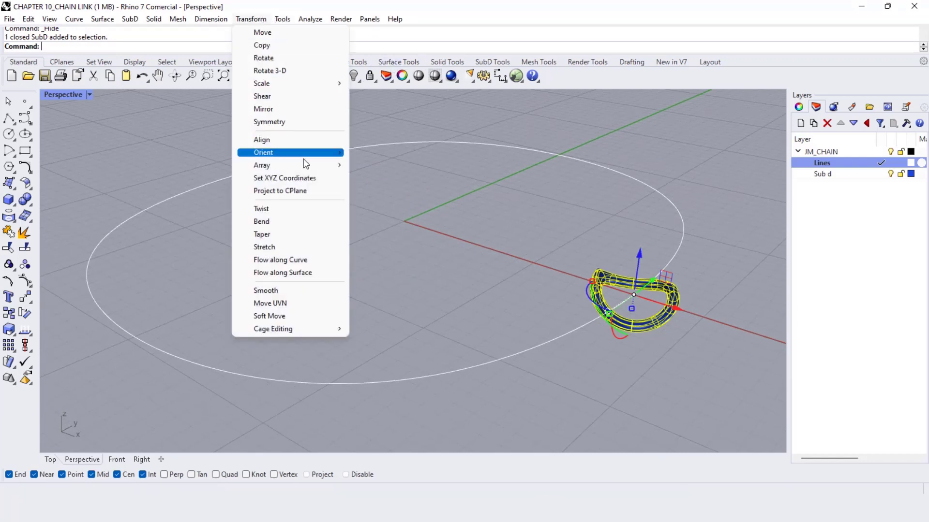
mouse_move(304, 165)
click(384, 203)
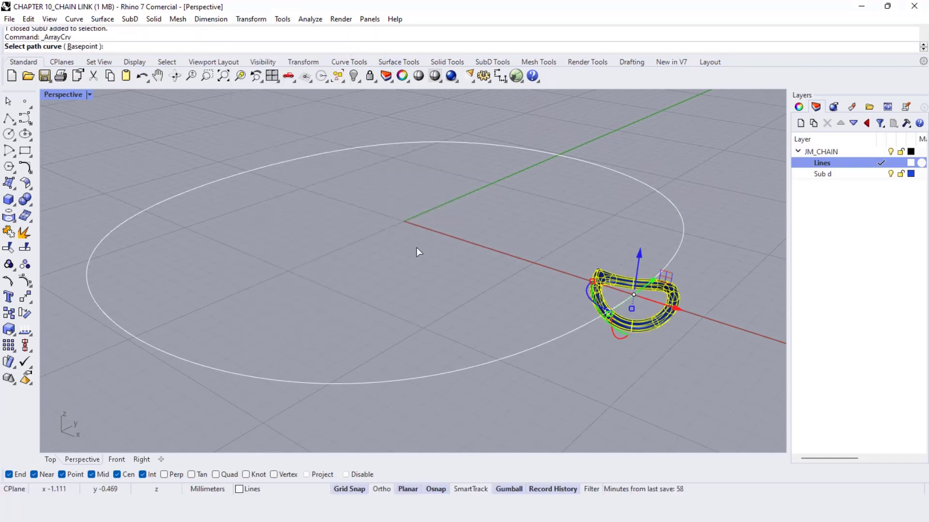
click(588, 321)
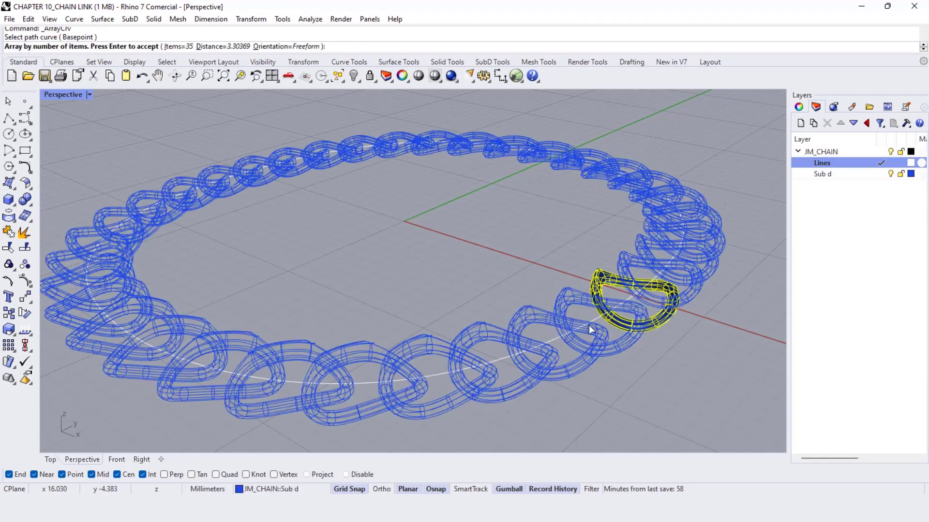
right_drag(588, 325, 560, 329)
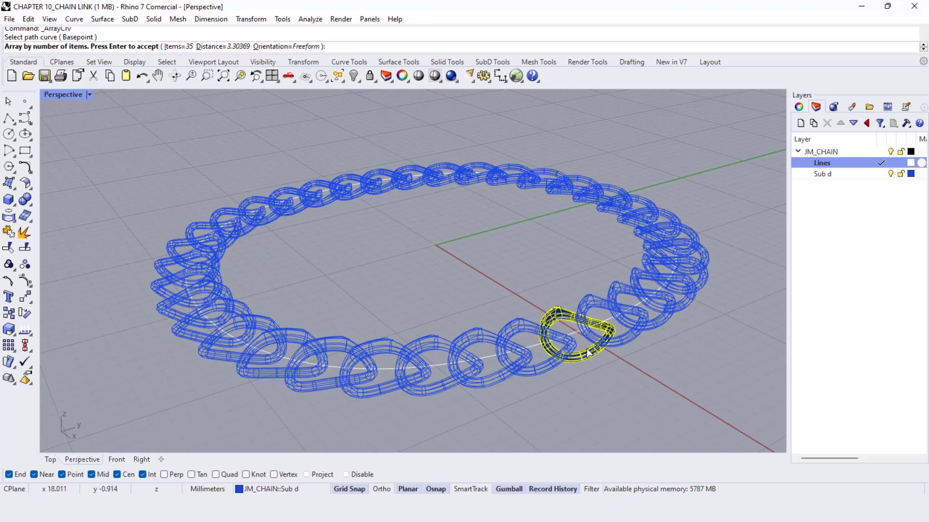
key(Return)
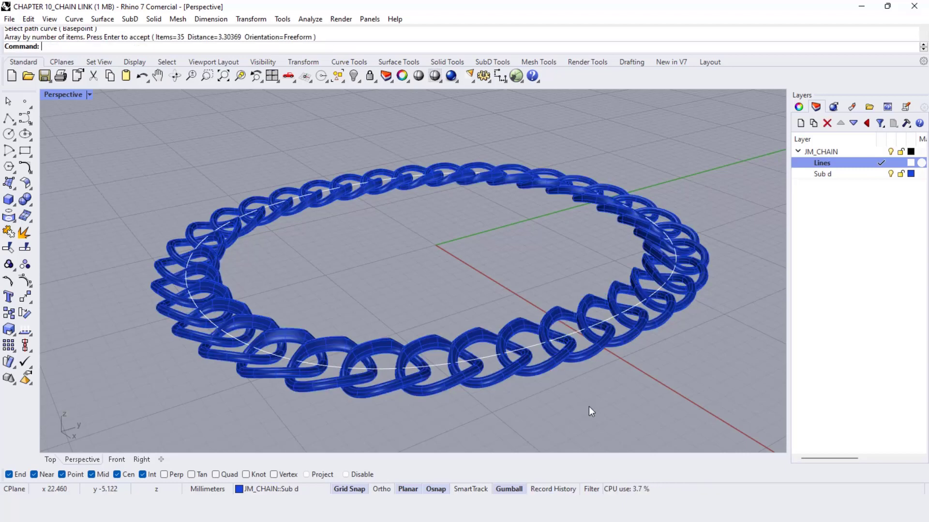
Try rotating a single arrayed link, undo the rotation and clear the selection
right_drag(588, 406, 627, 375)
scroll(632, 286, up, 5)
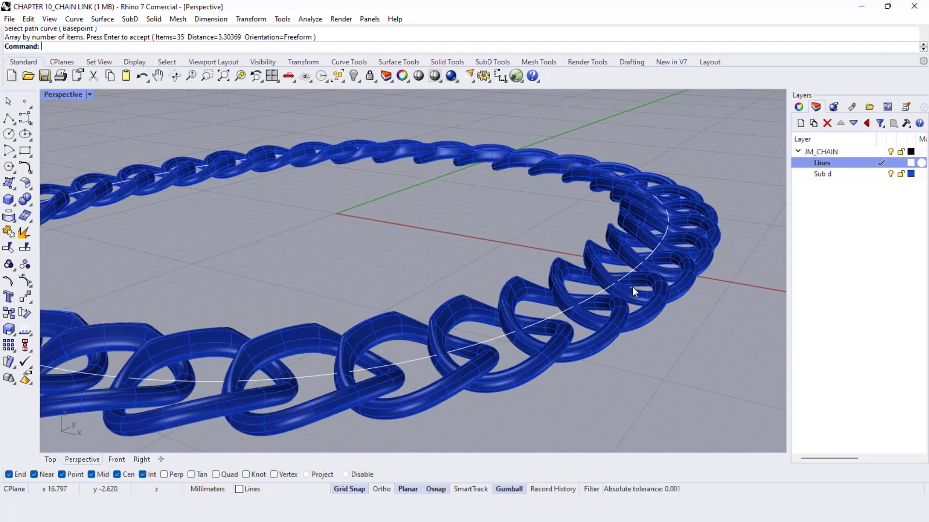
scroll(632, 287, up, 3)
mouse_move(553, 332)
right_down()
mouse_move(497, 340)
mouse_move(481, 325)
mouse_move(538, 342)
right_up()
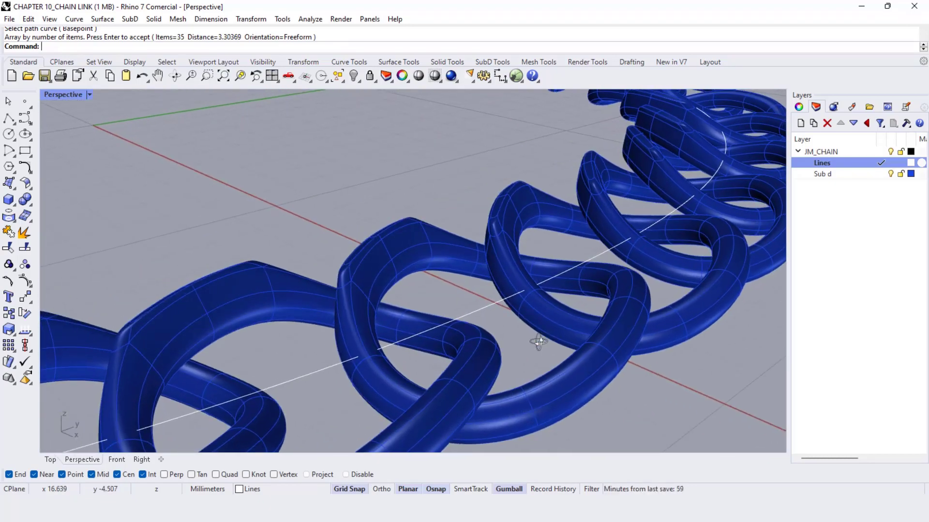
click(454, 256)
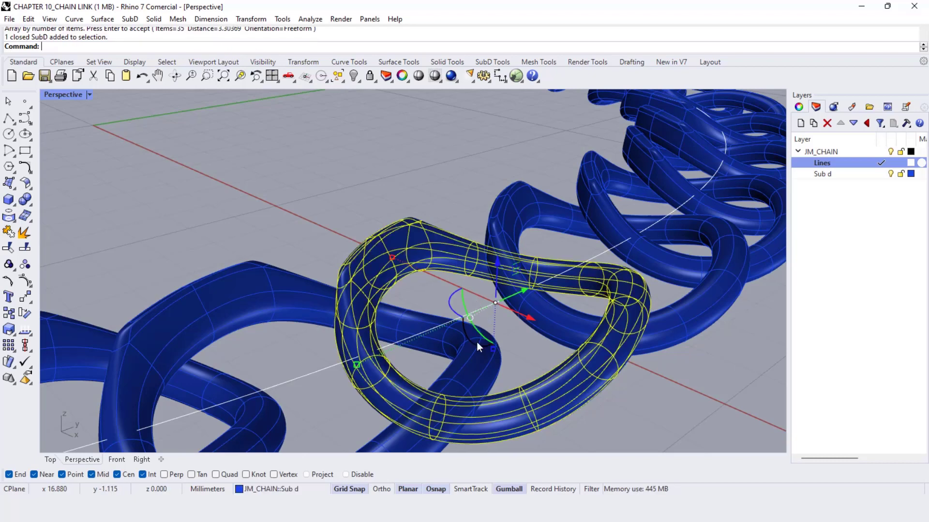
drag(479, 343, 395, 227)
click(142, 76)
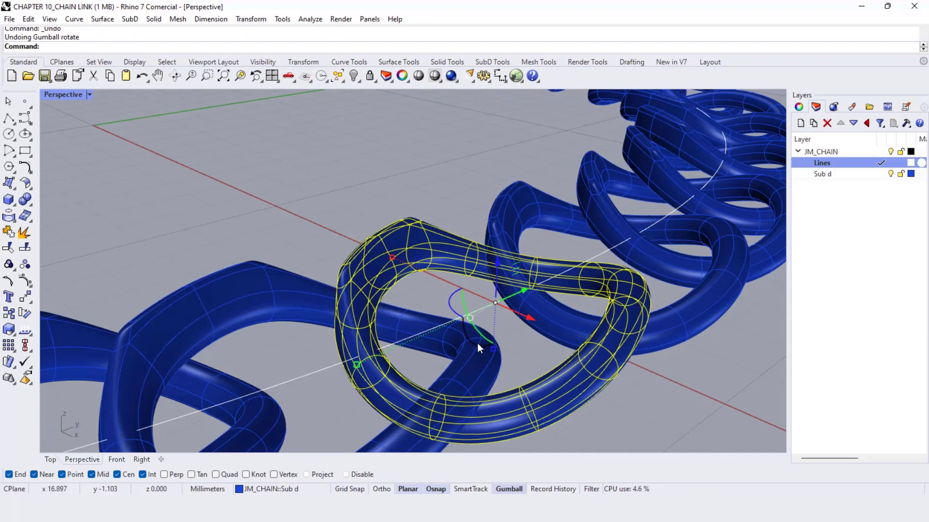
drag(479, 345, 478, 345)
click(651, 412)
Move the path curve's control point nearest the positive Y end outward along Y to lengthen the chain
scroll(383, 360, down, 6)
right_drag(384, 360, 489, 386)
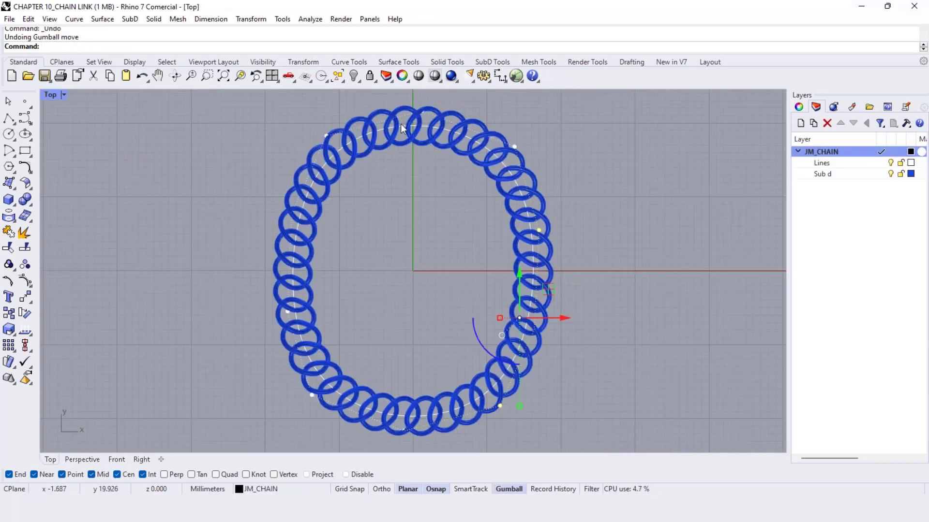
click(424, 190)
right_drag(425, 190, 424, 266)
click(422, 187)
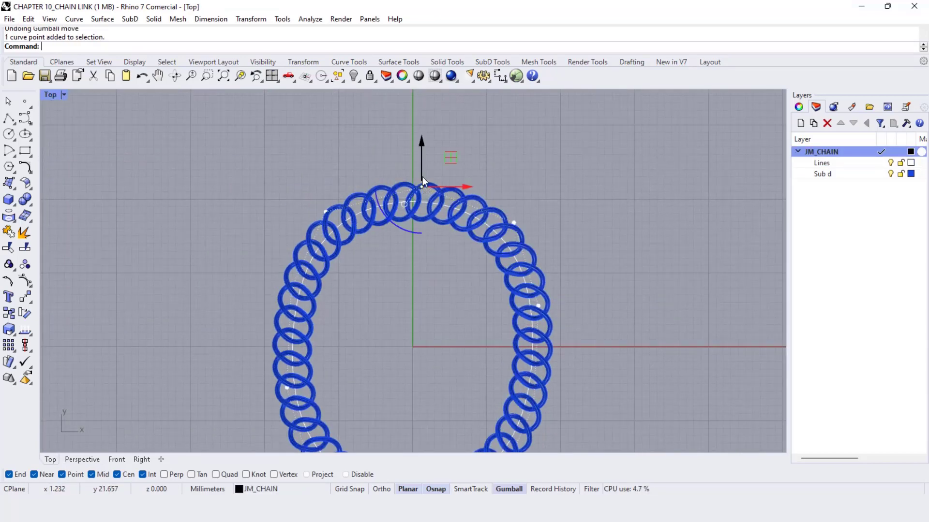
drag(423, 181, 417, 124)
scroll(436, 192, down, 4)
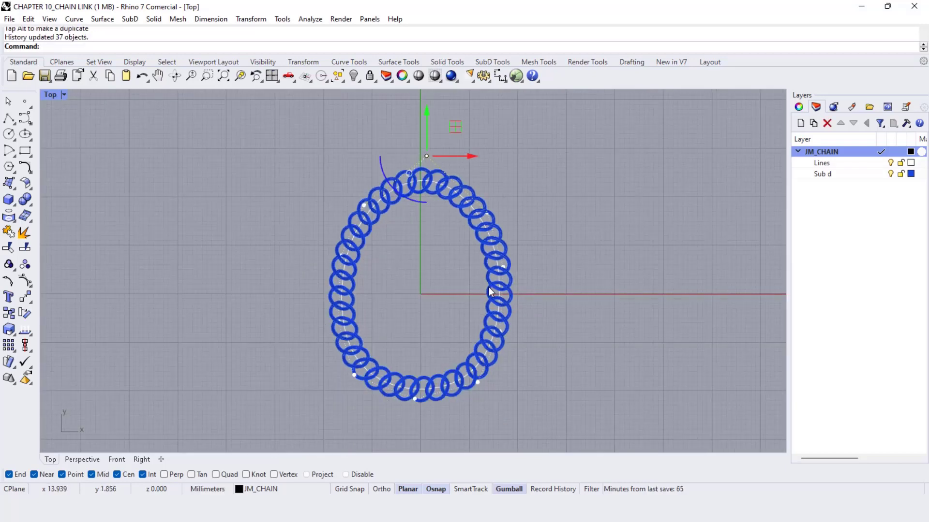
right_drag(486, 291, 459, 279)
scroll(430, 210, up, 2)
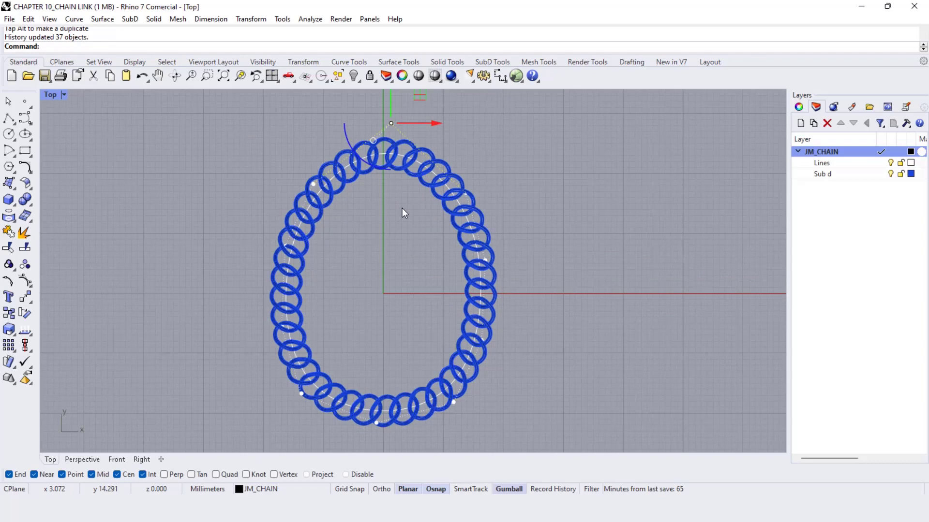
key(ctrl+shift+e)
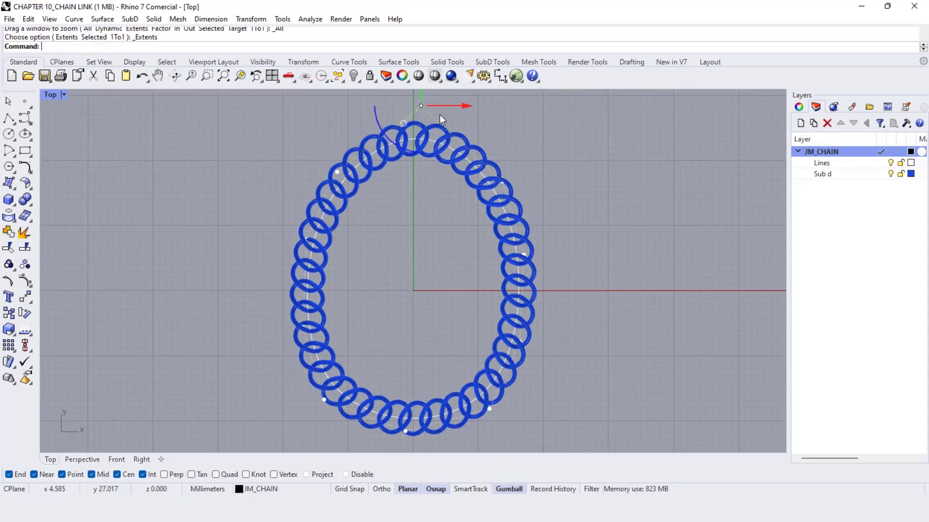